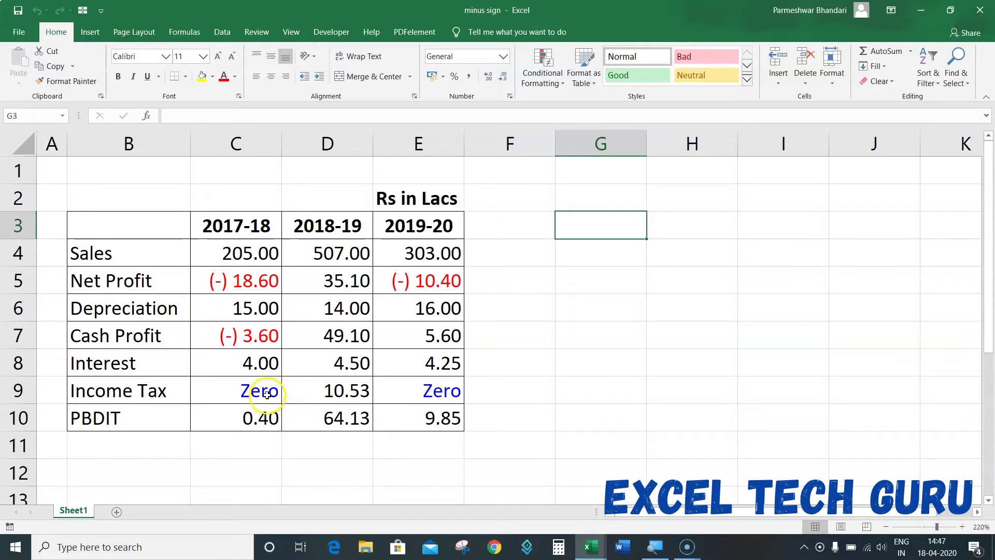
- Review the example's PBDIT and Cash Profit formulas after entering 14 as 2017-18 Depreciation
left_click(229, 422)
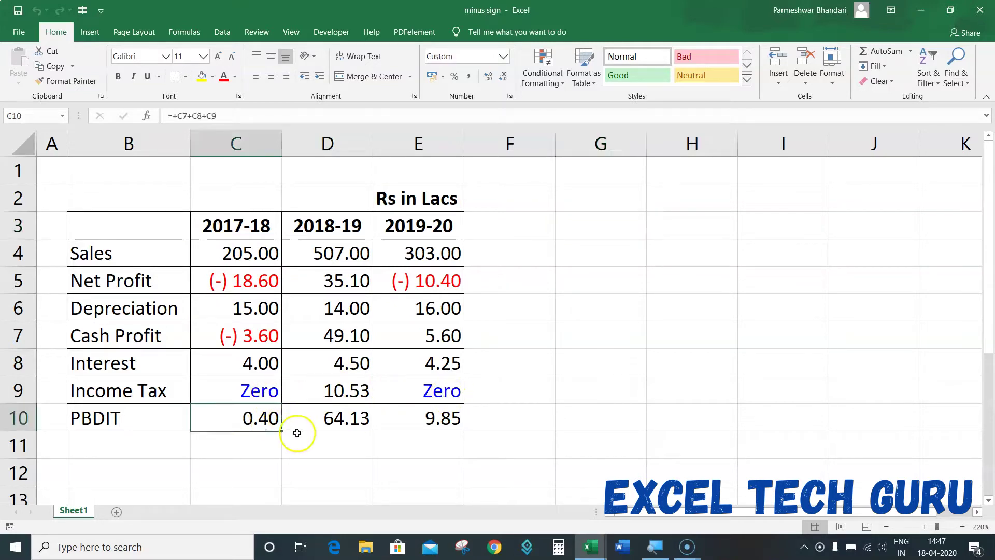
left_click(261, 308)
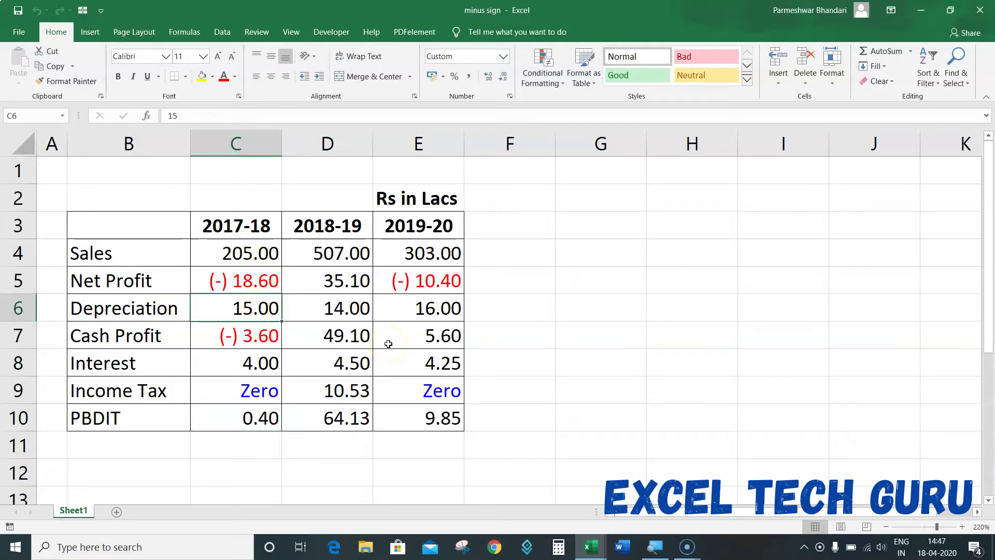
type("14")
key("Return")
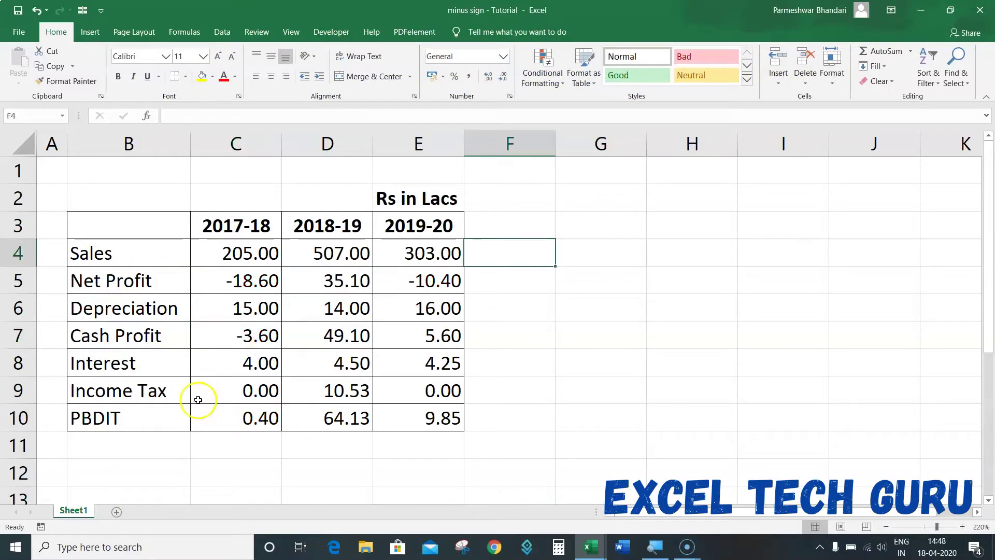
left_click(235, 334)
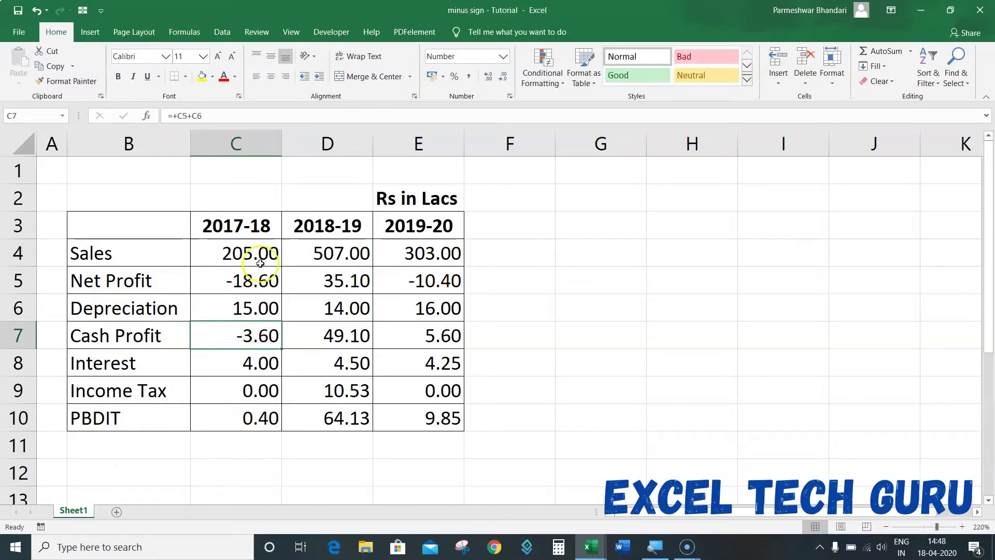
left_click(278, 228)
left_click_drag(279, 228, 402, 228)
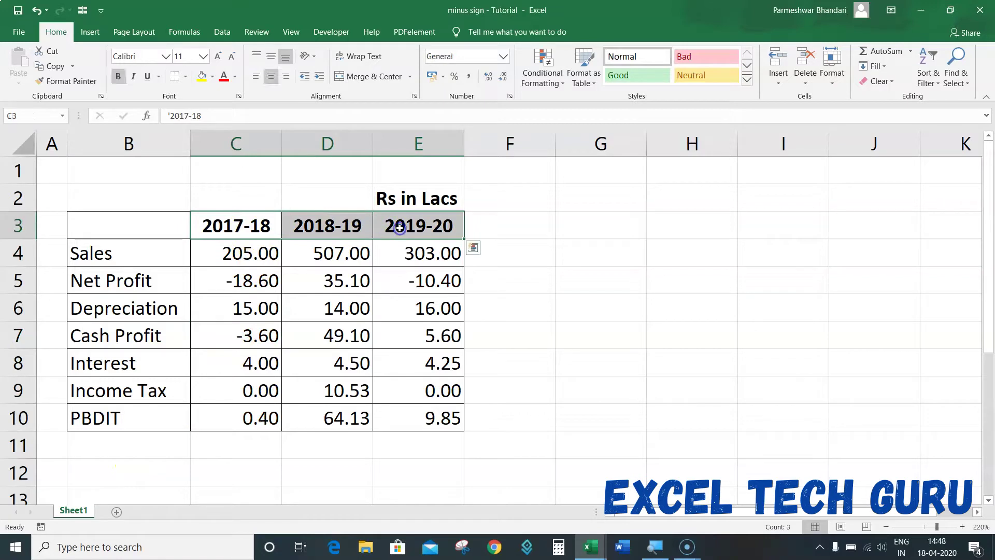
left_click(149, 256)
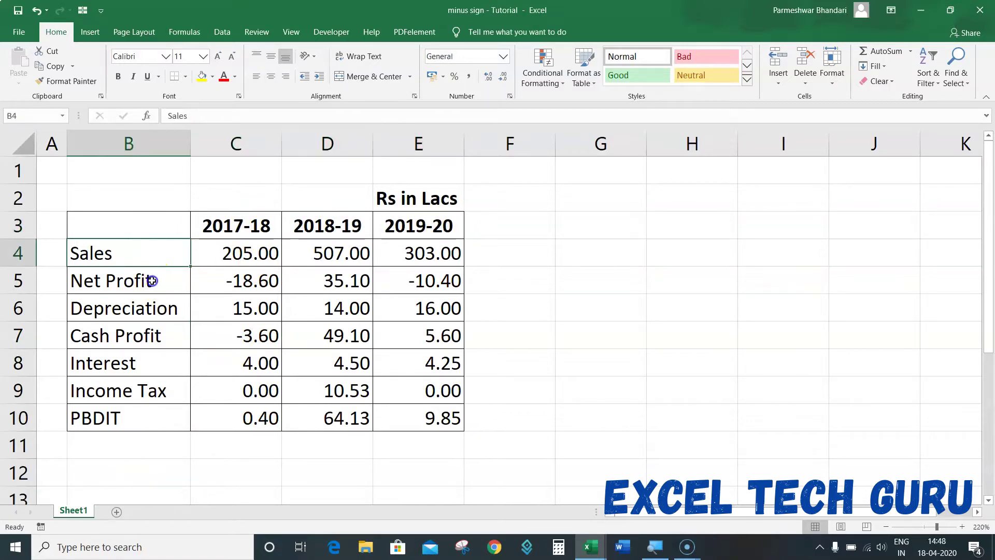
left_click(151, 280)
left_click(156, 311)
left_click(158, 340)
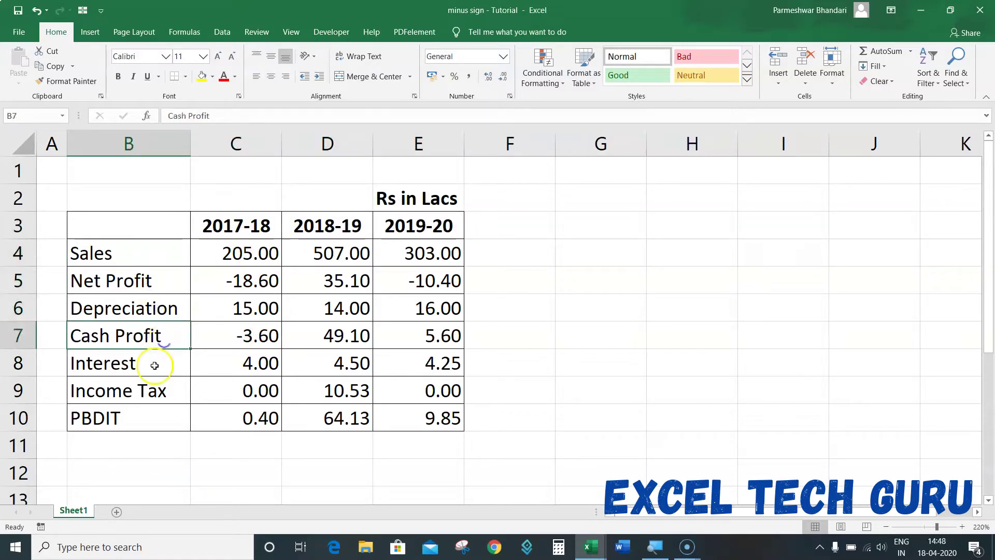
left_click(155, 366)
left_click(156, 392)
left_click(146, 414)
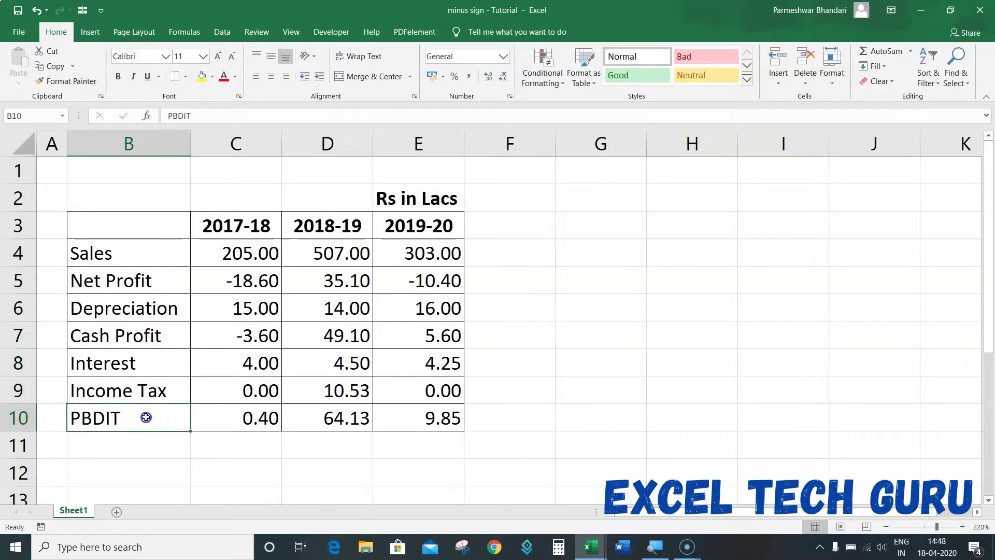
left_click(229, 386)
key("F2")
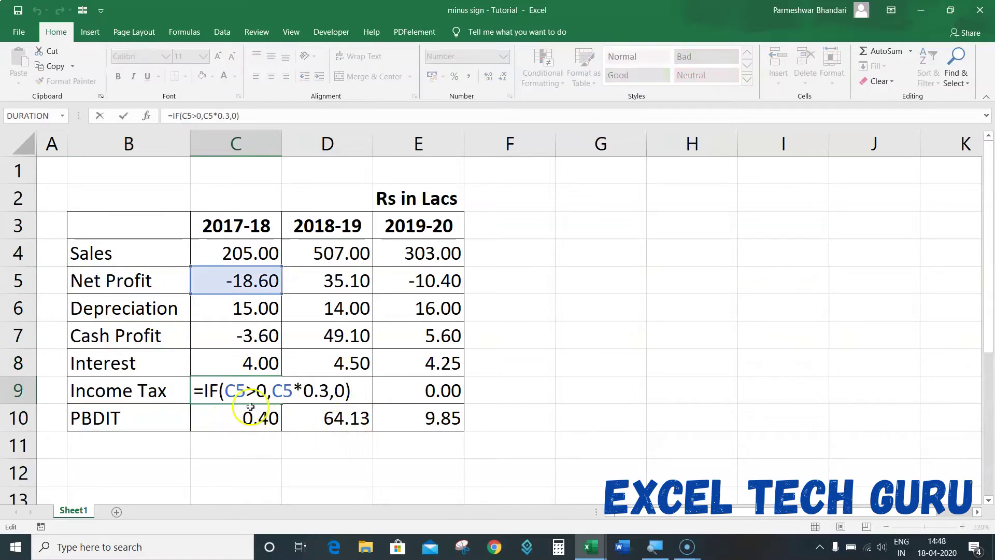
left_click(290, 390)
key("Escape")
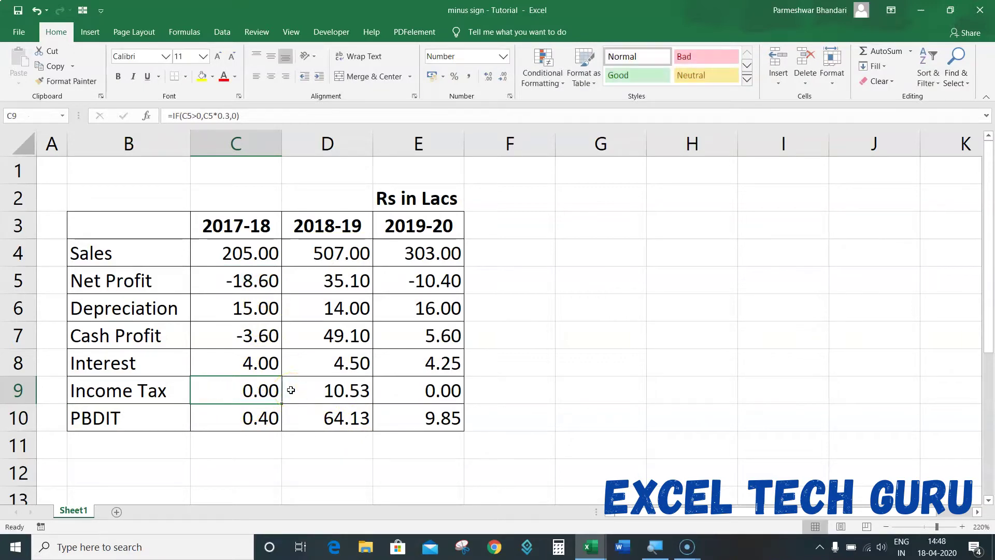
left_click(298, 395)
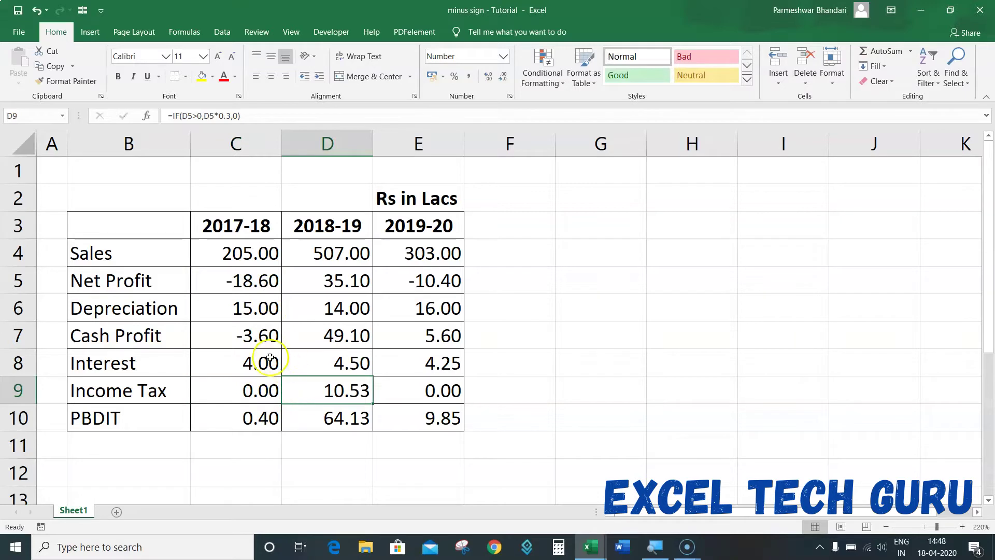
left_click(253, 281)
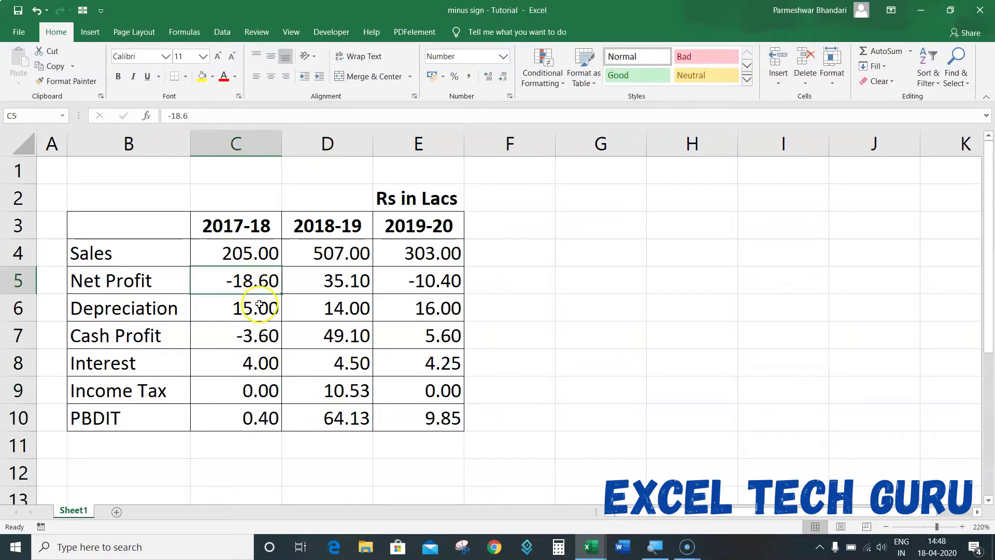
left_click(266, 337)
double_click(266, 338)
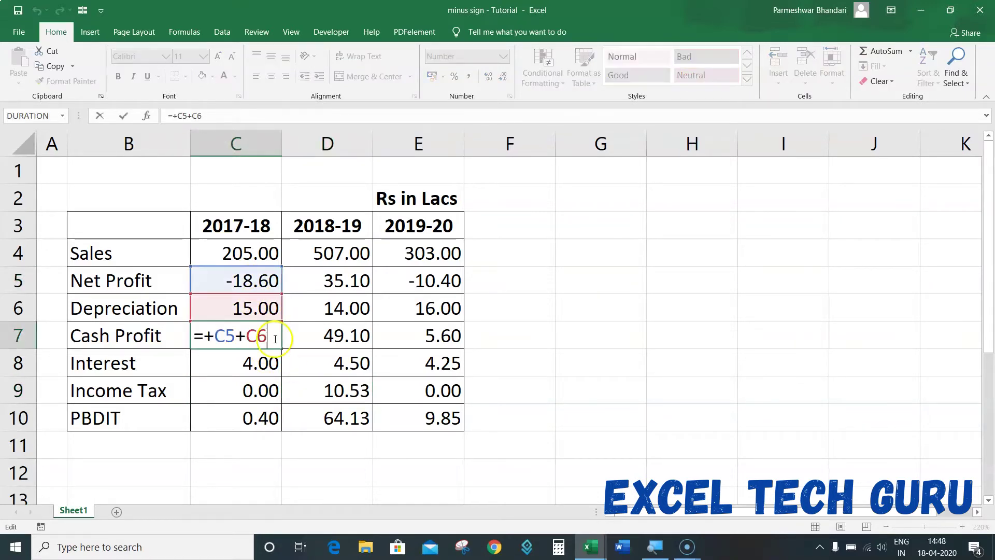
left_click(302, 344)
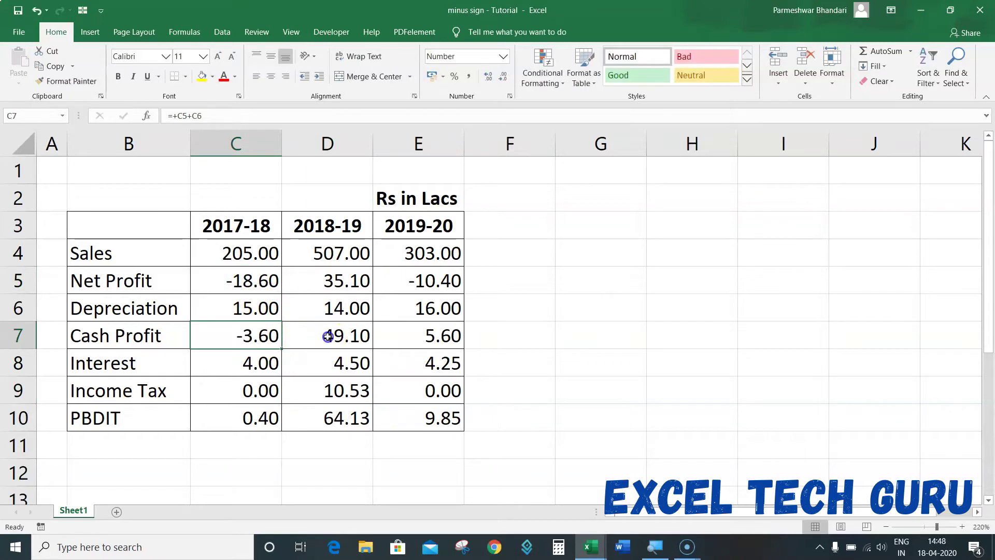
left_click(243, 320)
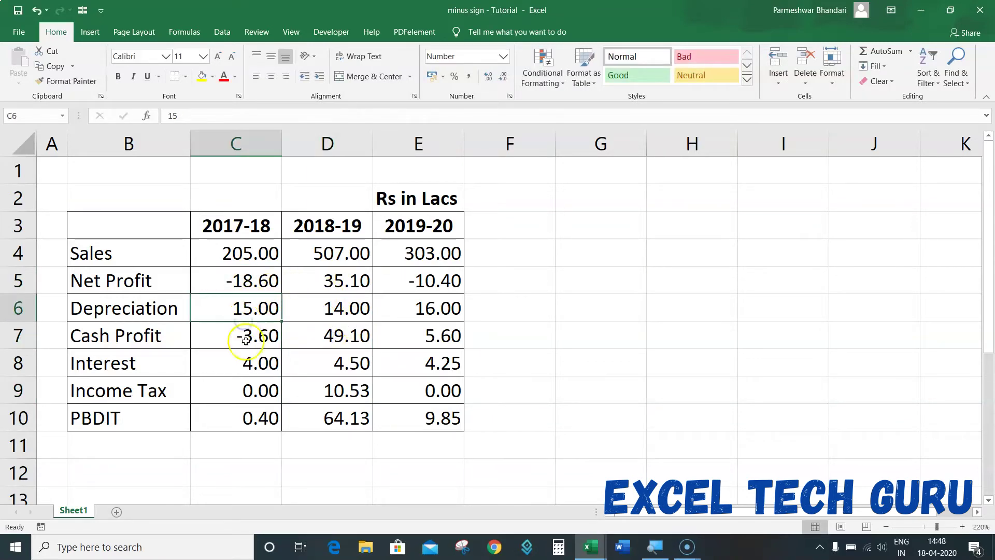
left_click(247, 417)
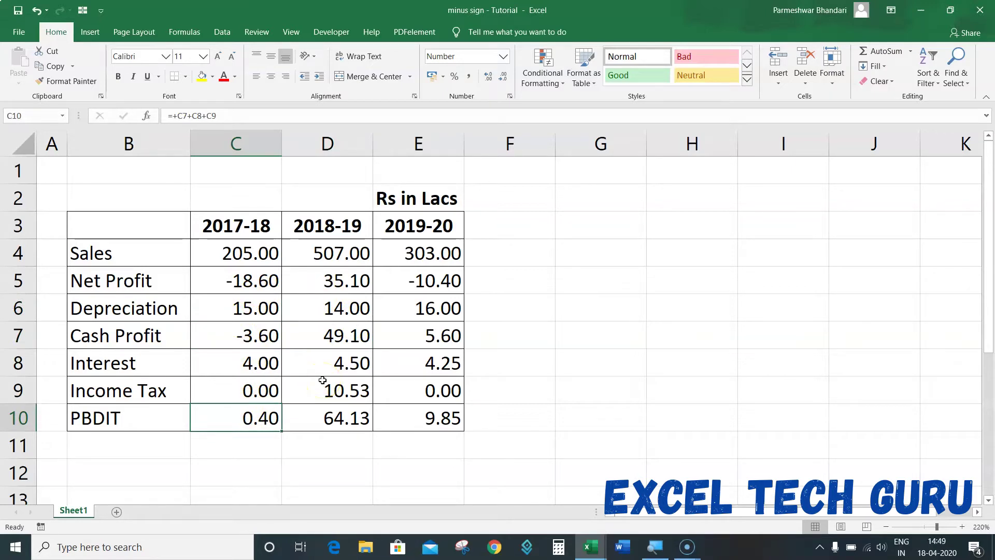
left_click(250, 338)
left_click(306, 266)
- Select the figures C4:E10 and open Format Cells via More Number Formats
left_click_drag(305, 266, 406, 410)
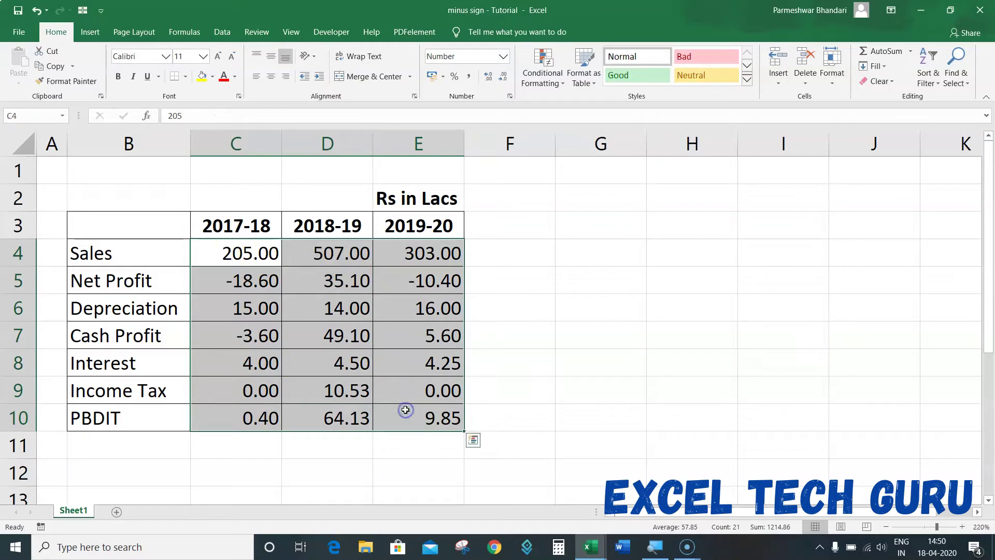
left_click(834, 87)
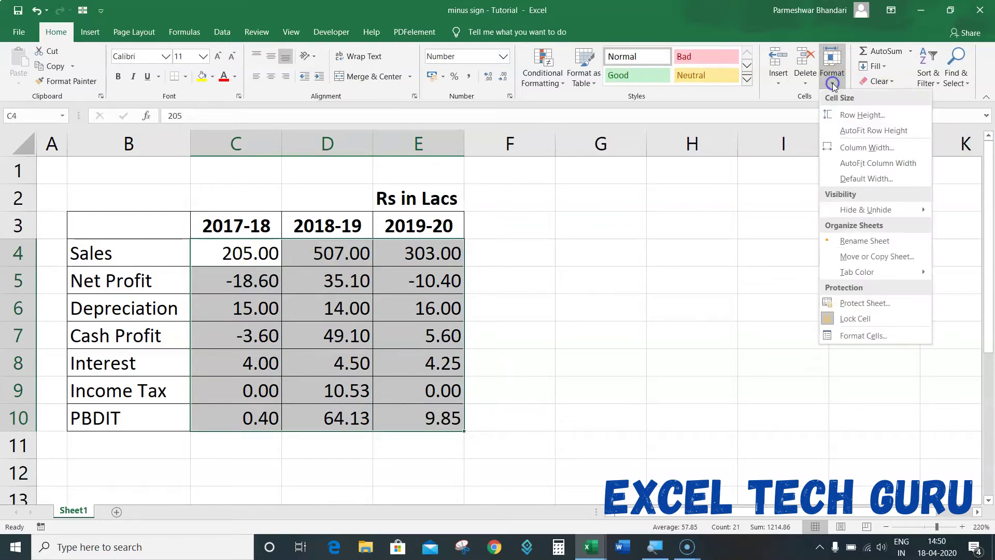
left_click(877, 337)
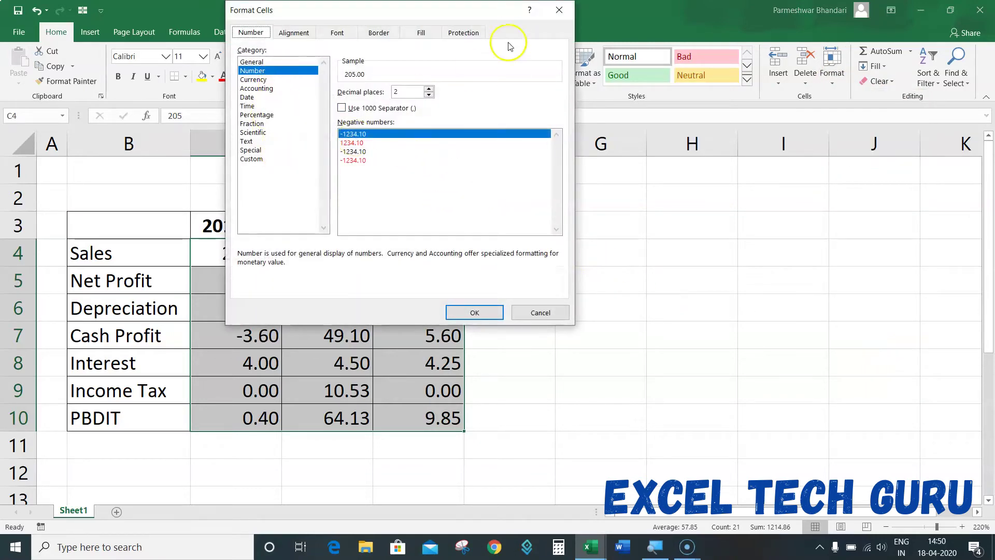
left_click(559, 9)
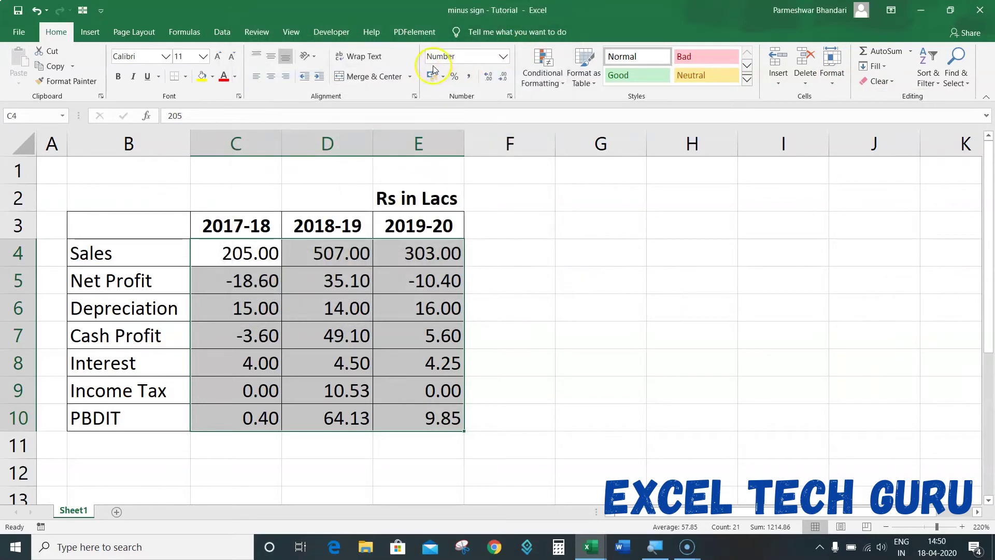
left_click(504, 57)
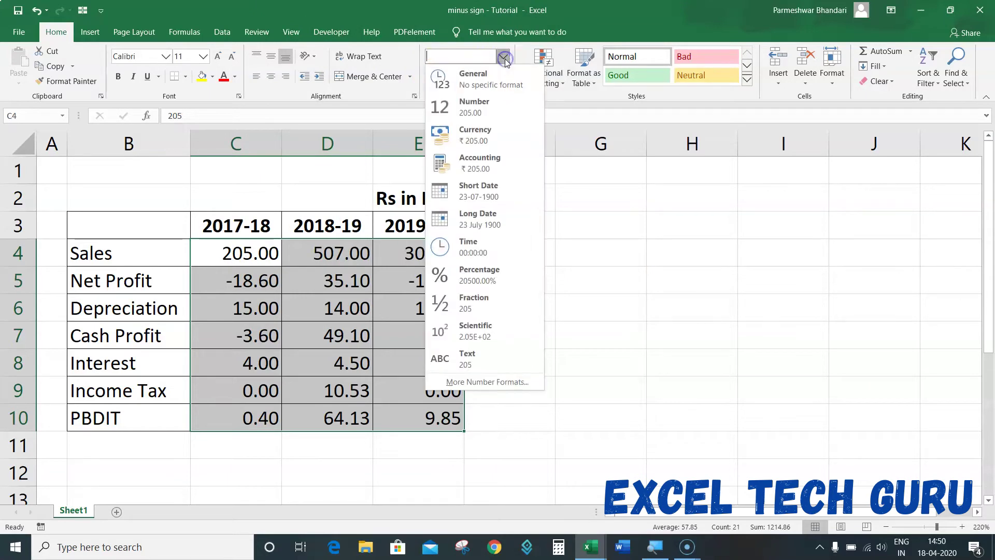
left_click(489, 382)
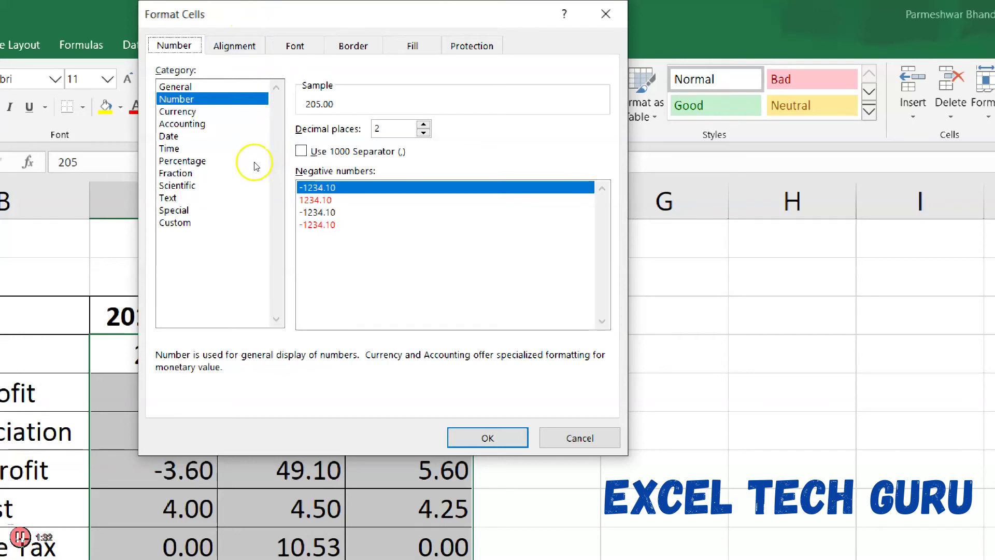
- Apply the custom format code 0.00;[Red] (-) 0.00;[Blue] "Zero" to C4:E10
key("End")
key("Tab")
key("BackSpace")
key("BackSpace")
key("BackSpace")
key("BackSpace")
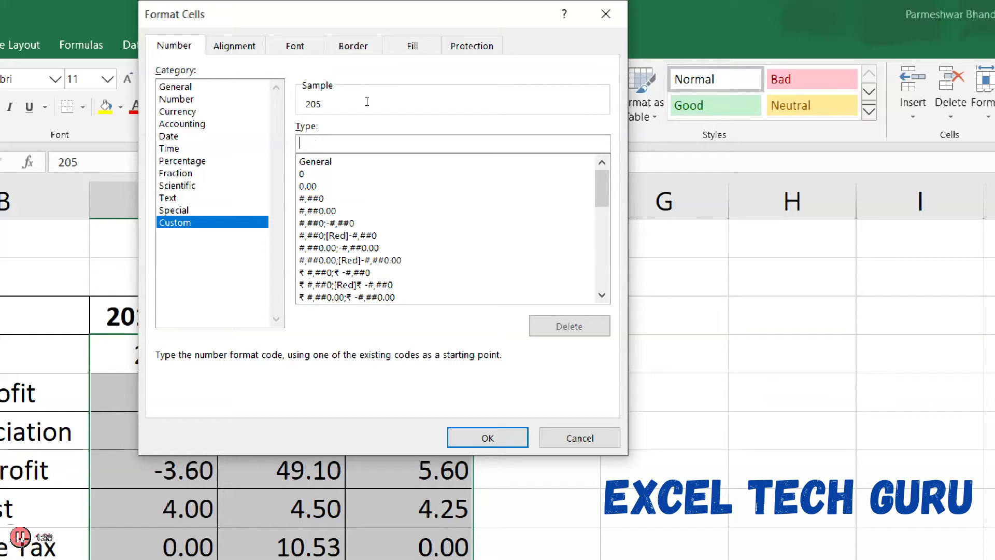
type(".00;[Red")
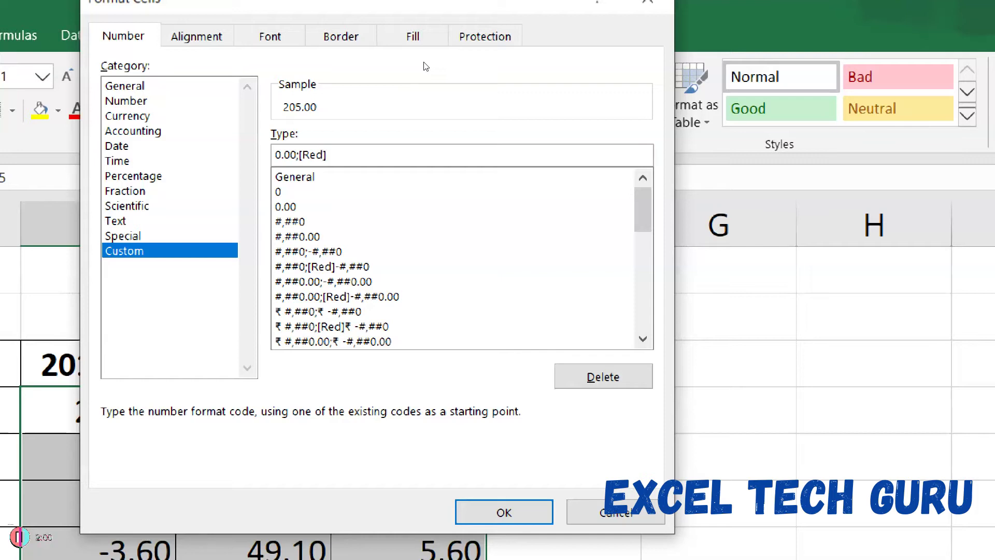
type("(-)")
type("0.00")
type("B")
type("ero\"")
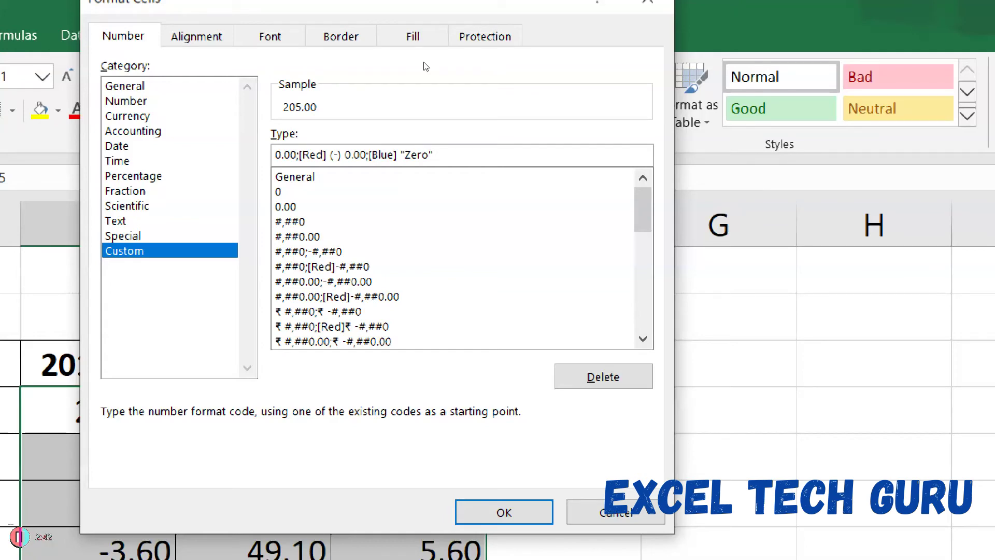
key("Return")
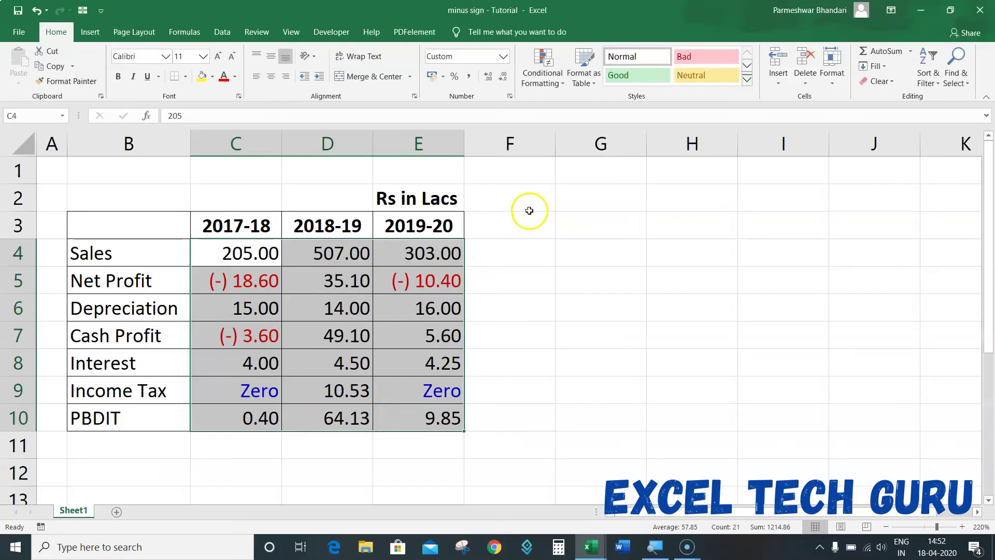
left_click(356, 306)
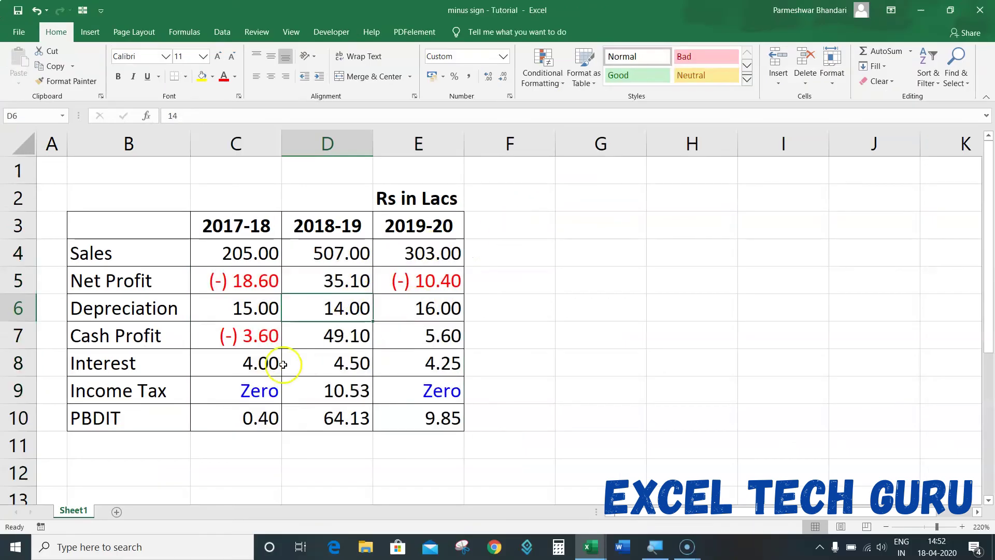
left_click(251, 287)
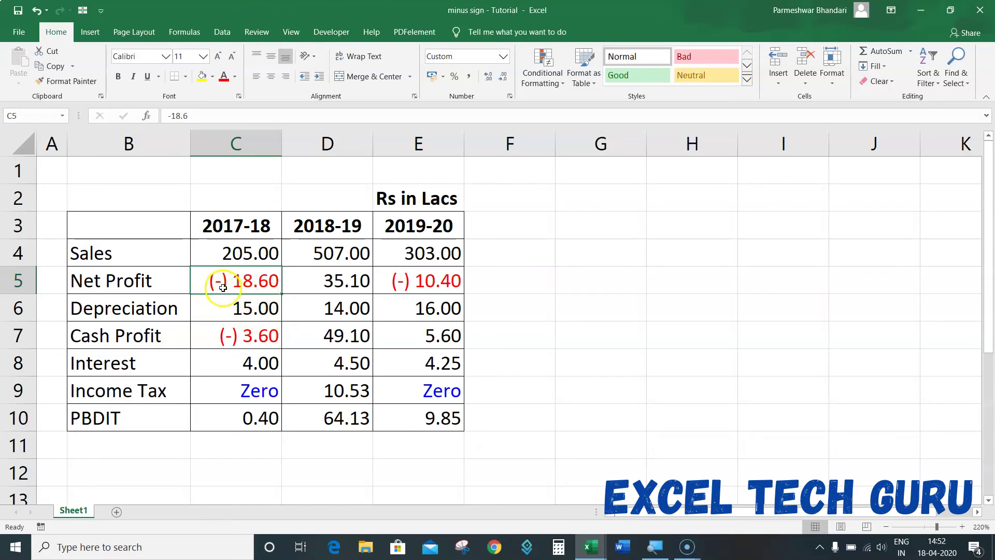
left_click(237, 388)
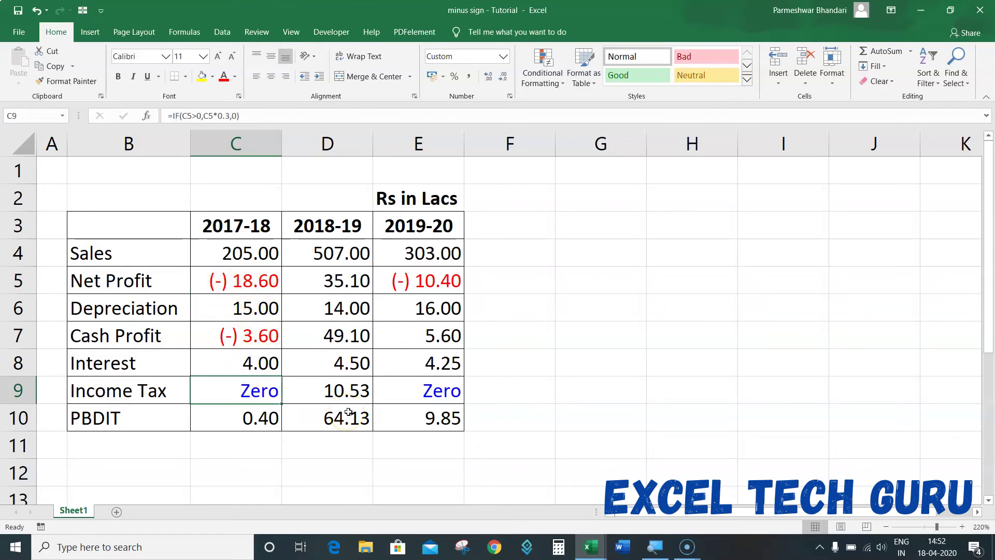
left_click(260, 421)
left_click(258, 394)
double_click(258, 391)
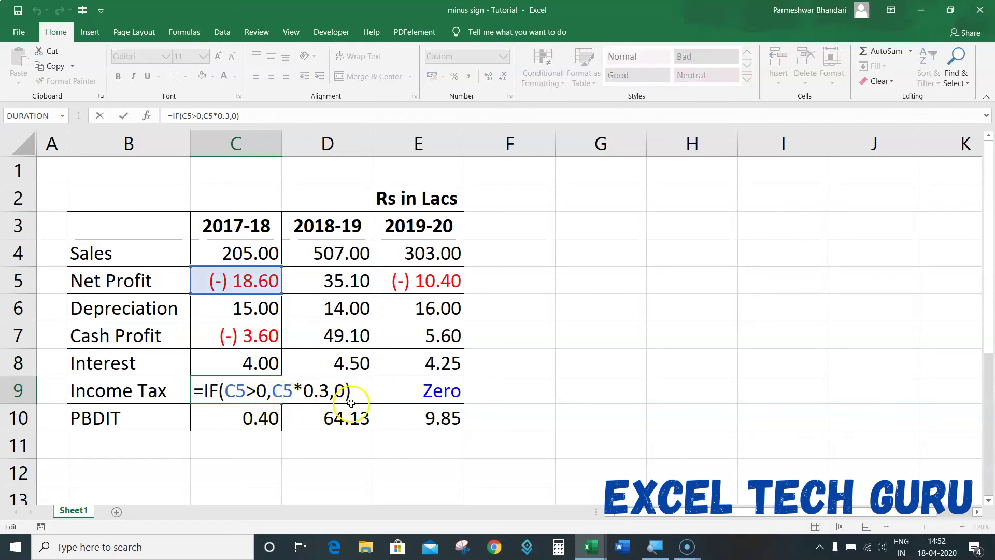
key("Escape")
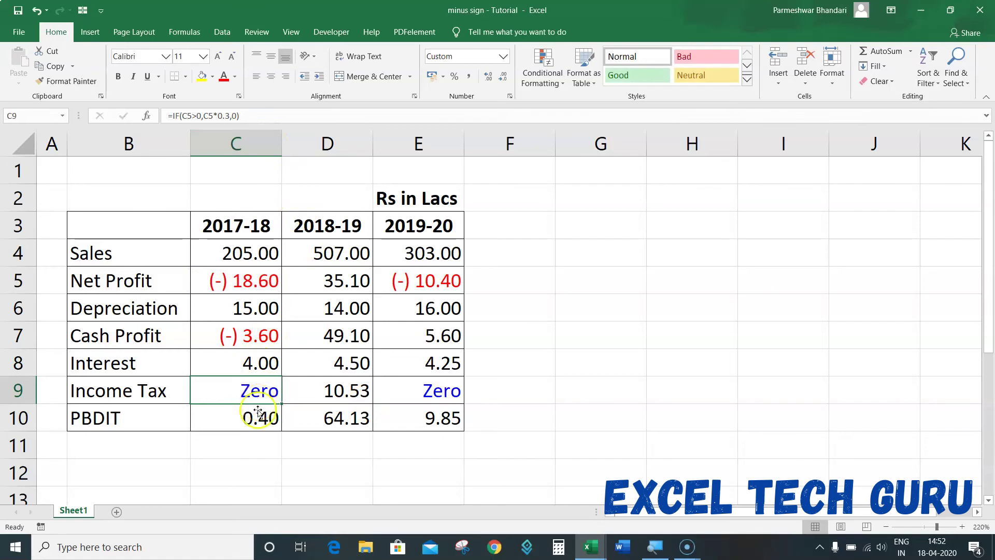
- Enter 14 as the 2017-18 Depreciation in C6
left_click(248, 305)
type("14")
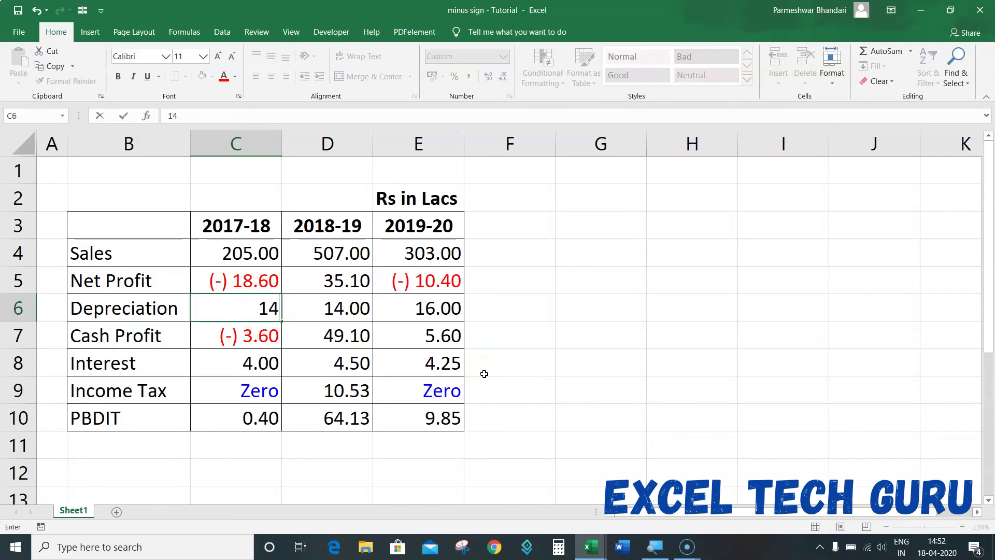
key("Return")
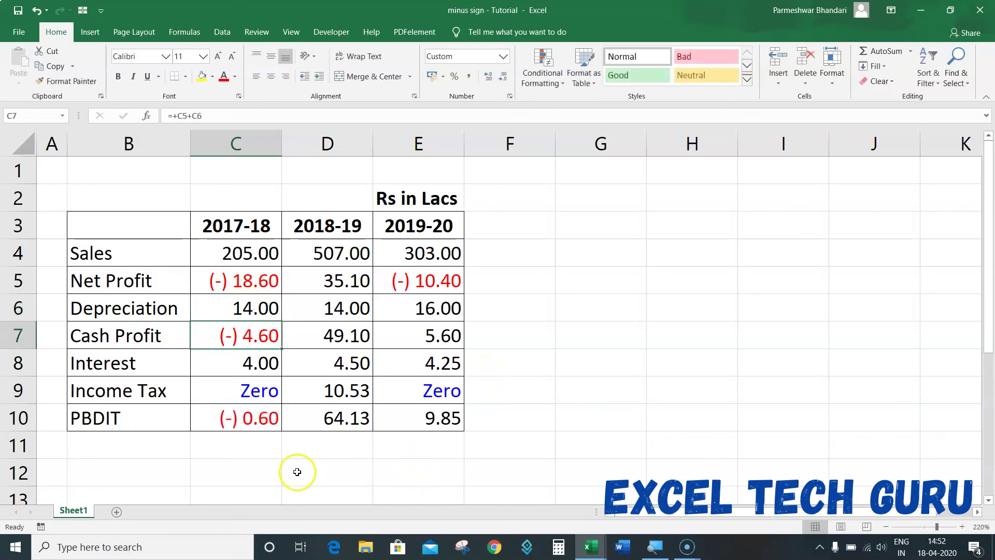